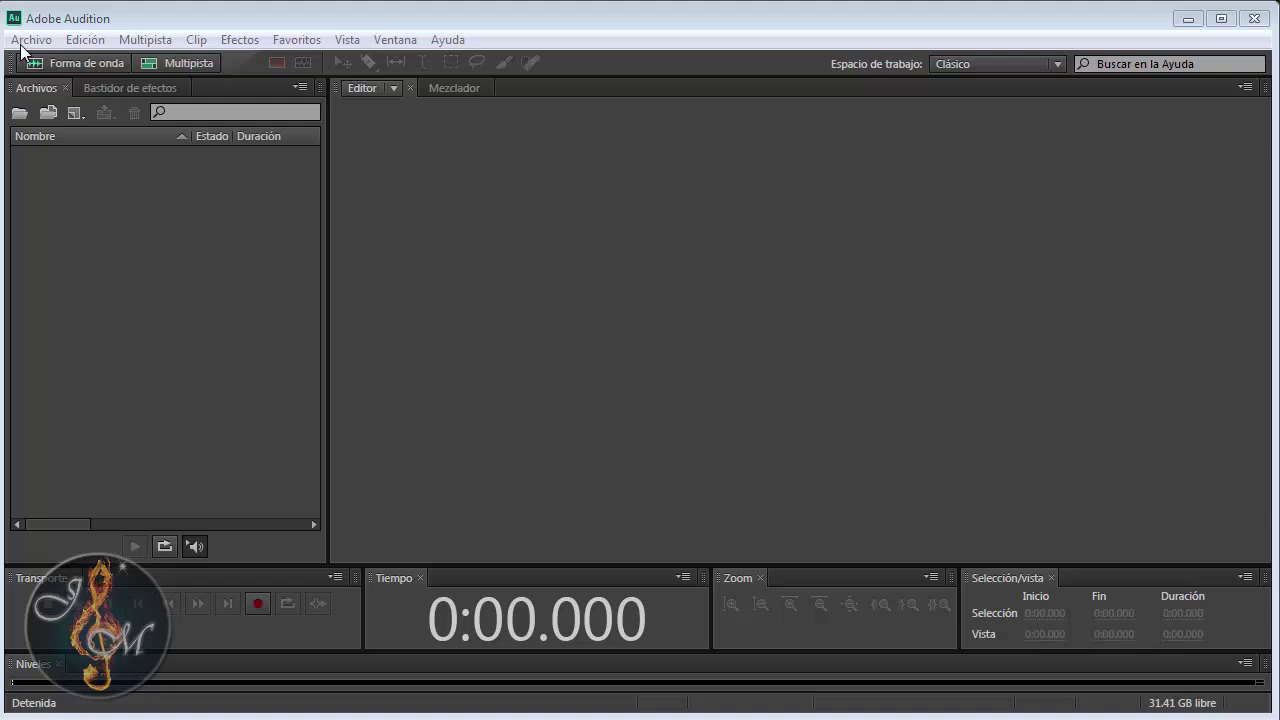
Open the Event_Departure MP3 file from the Desktop in the waveform editor.
{"action": "left_click", "coordinate": [154, 291]}
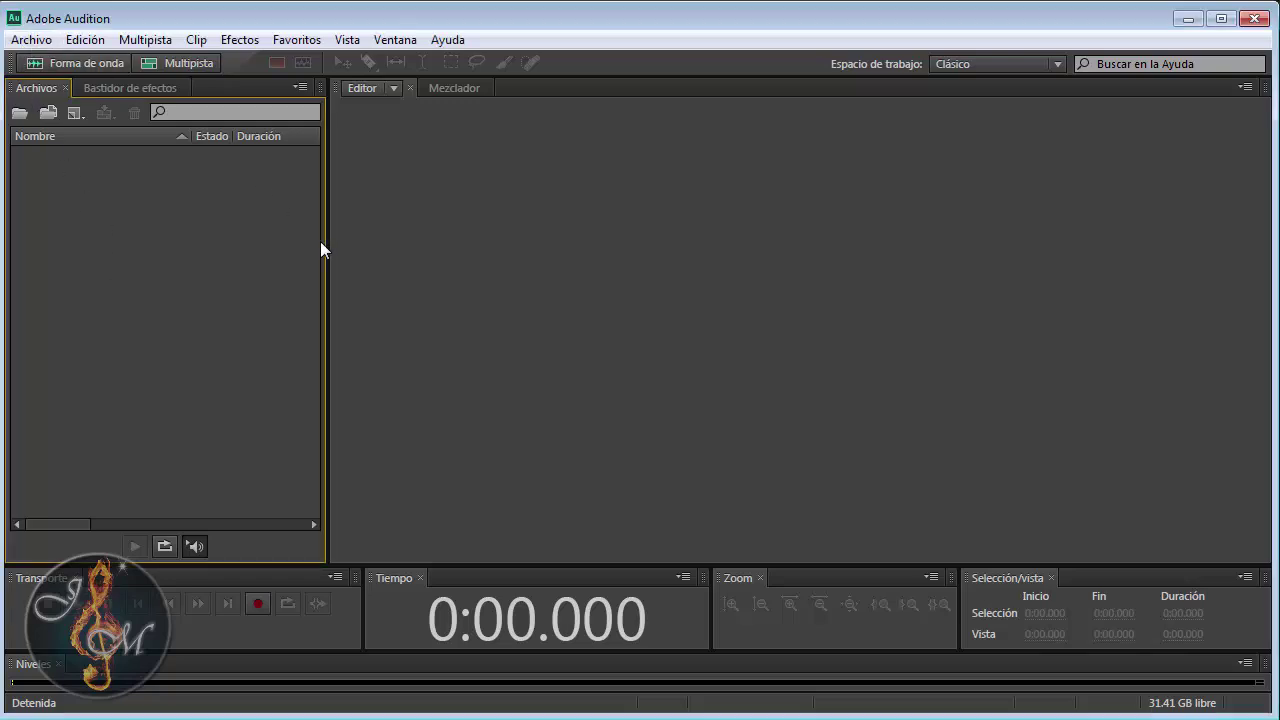
{"action": "left_click", "coordinate": [31, 40]}
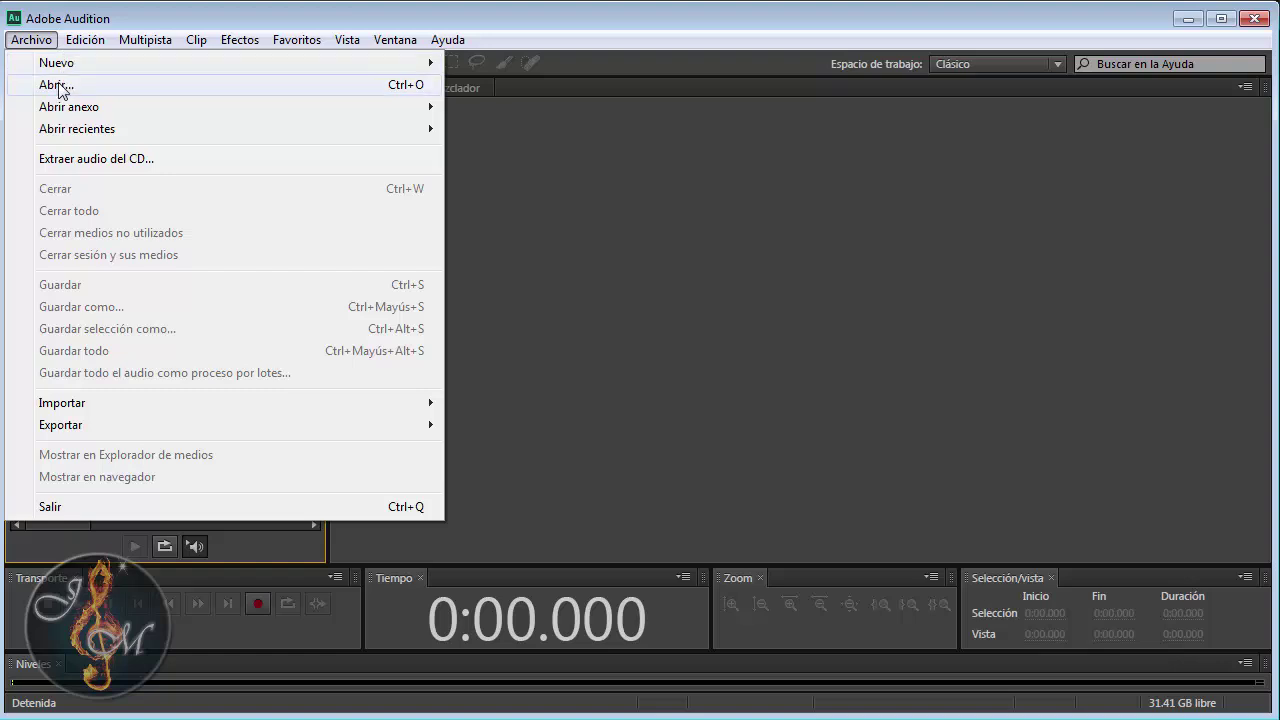
{"action": "left_click", "coordinate": [95, 86]}
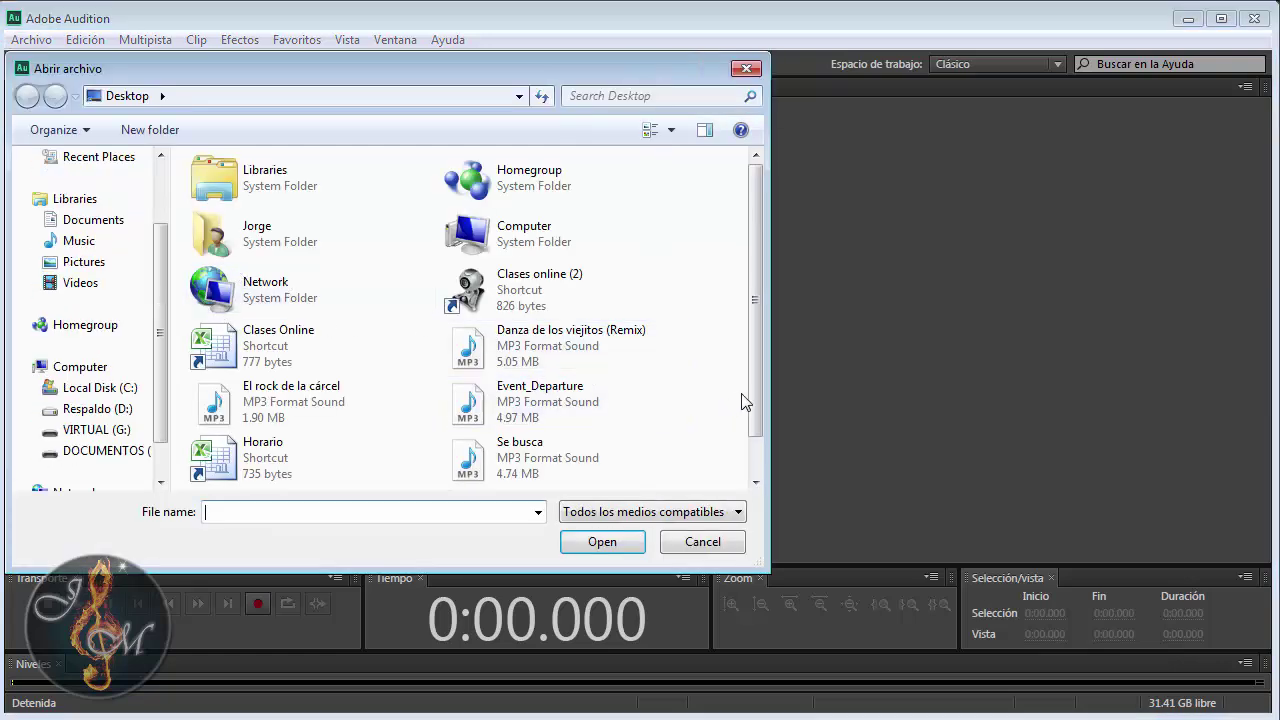
{"action": "left_click_drag", "start_coordinate": [759, 367], "coordinate": [759, 439]}
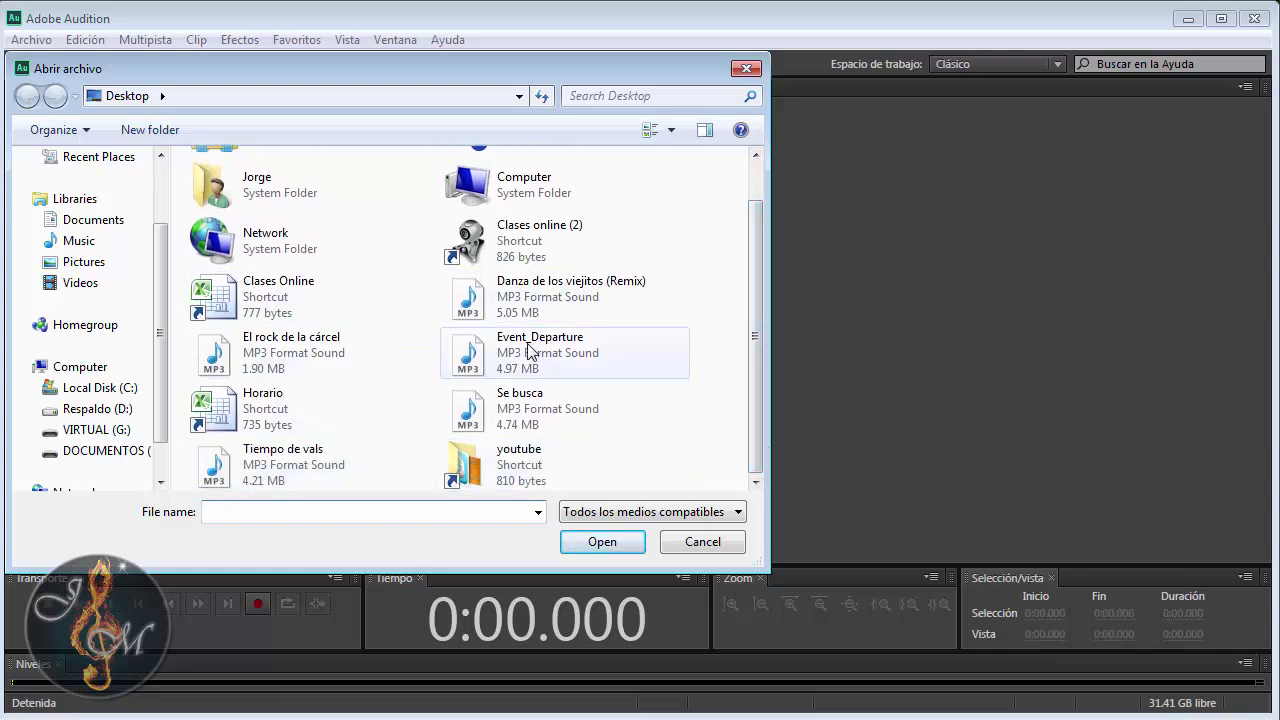
{"action": "left_click", "coordinate": [464, 352]}
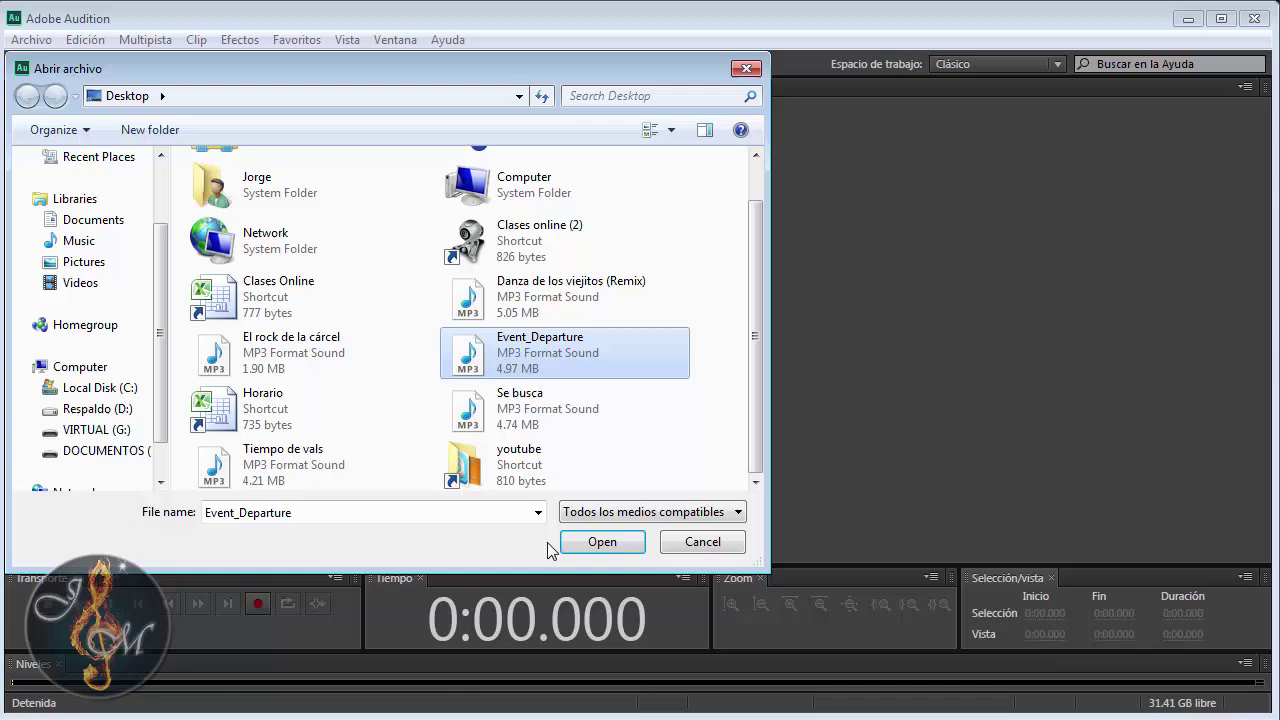
{"action": "left_click", "coordinate": [603, 541]}
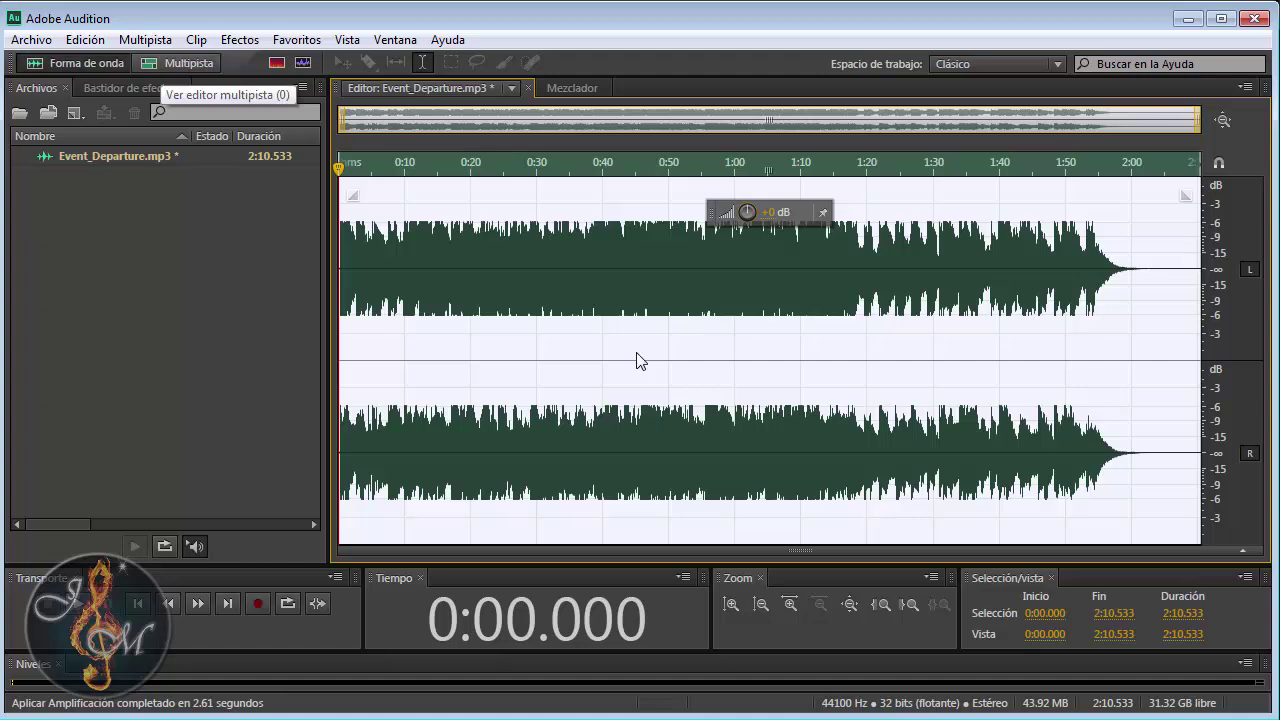
Create a multitrack session named Sesión sin título 2 on the Desktop, with 44100 Hz, 32 (flotante) bits and Estéreo.
{"action": "key", "text": "0"}
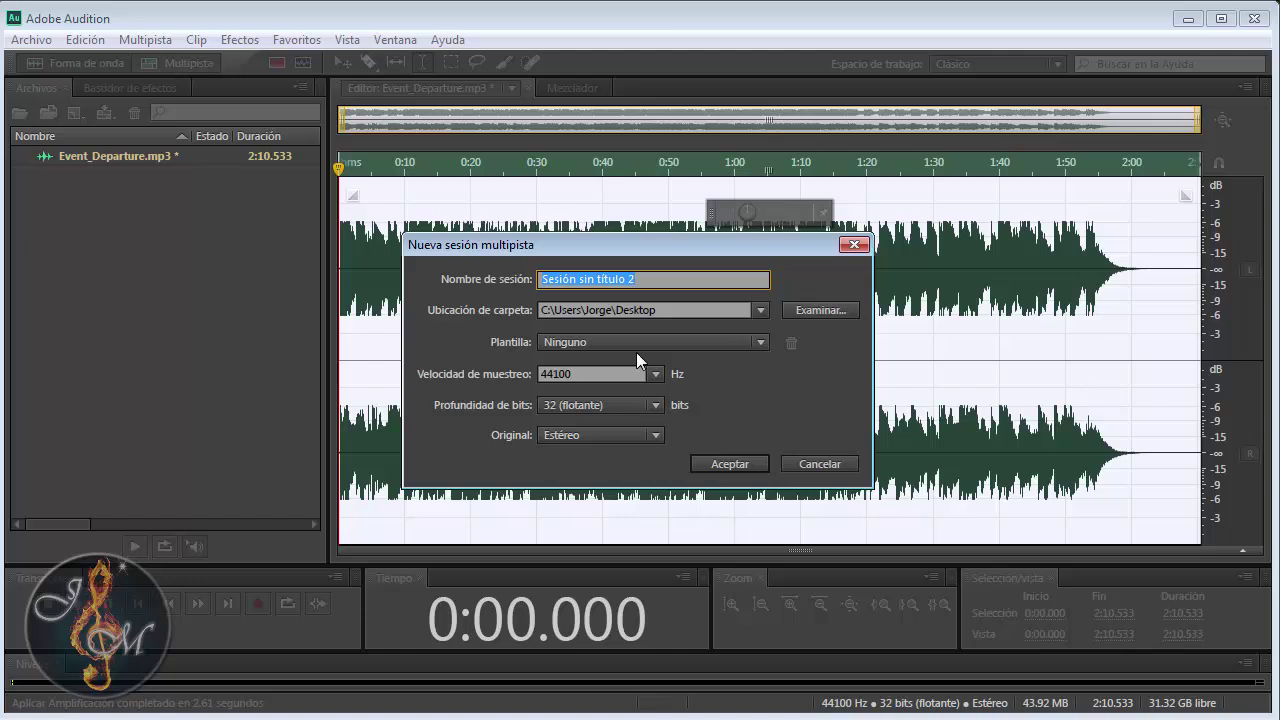
{"action": "key", "text": "Return"}
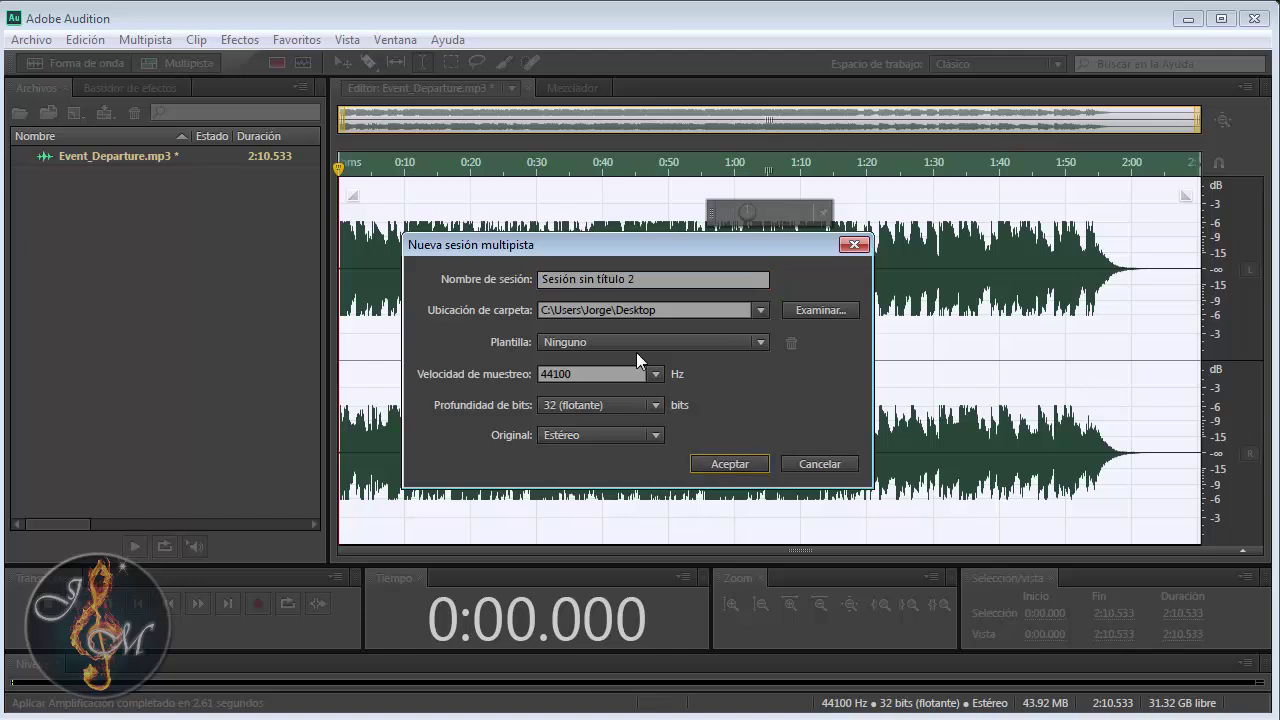
{"action": "key", "text": "Tab"}
{"action": "key", "text": "Return"}
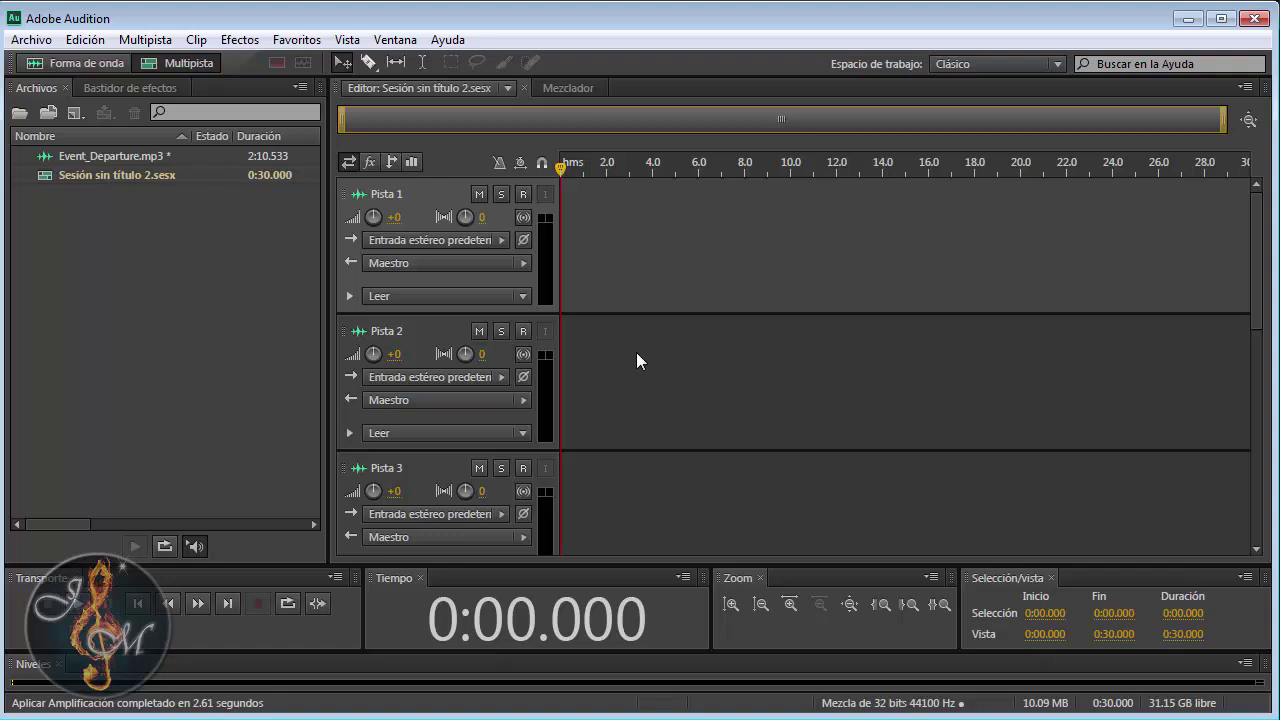
Rename the session's first track, Pista 1, as Fondo.
{"action": "left_click", "coordinate": [636, 352]}
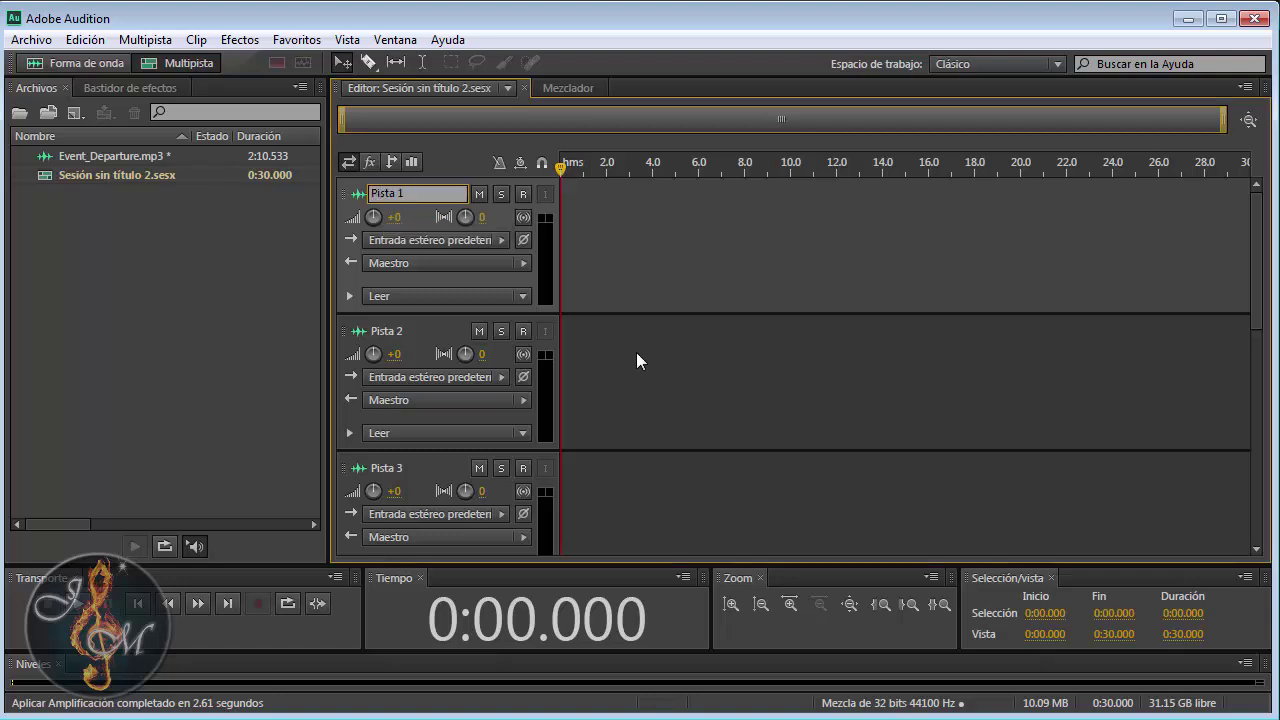
{"action": "key", "text": "ctrl+a"}
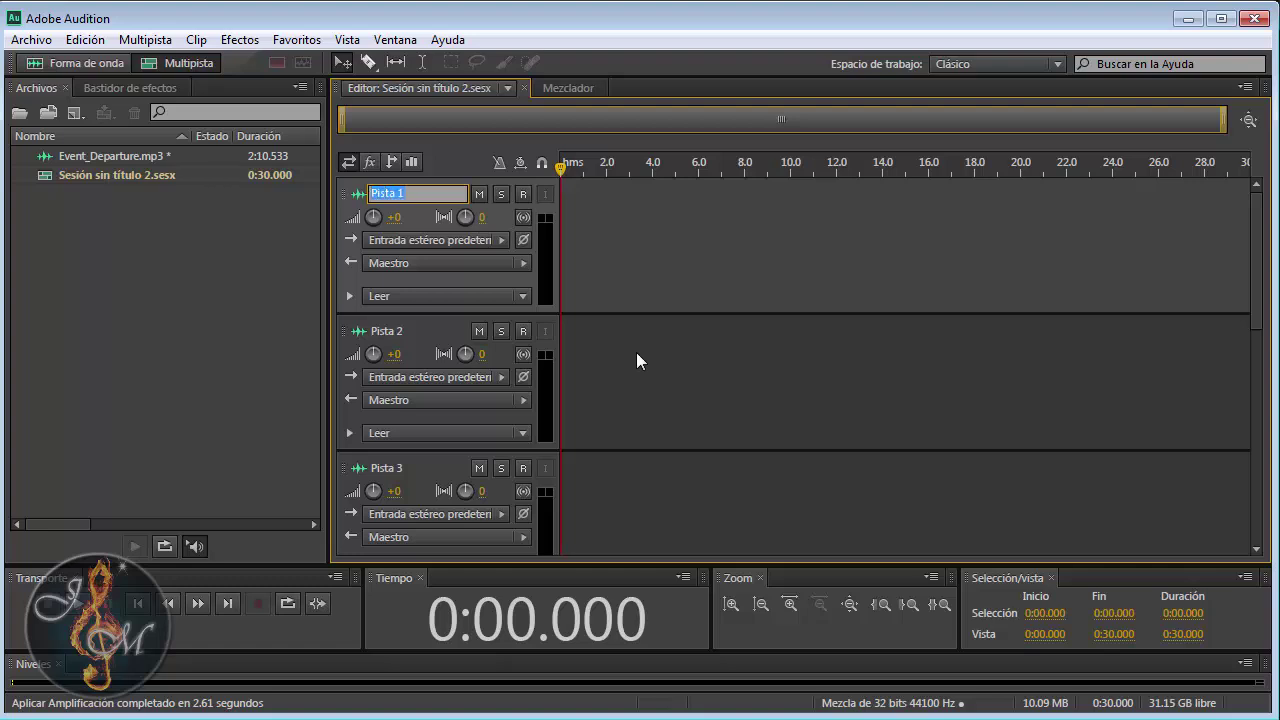
{"action": "type", "text": "Fondo"}
{"action": "key", "text": "Return"}
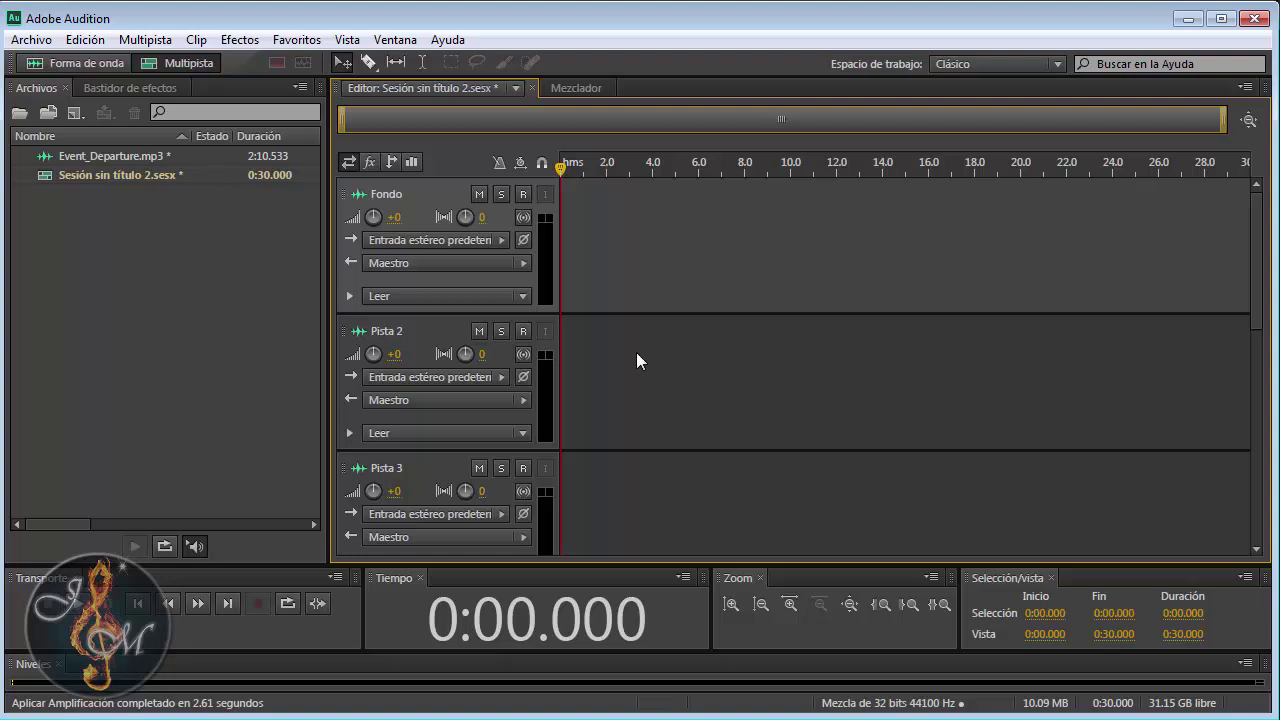
Rename the session's second track, Pista 2, as Voz.
{"action": "left_click", "coordinate": [637, 360]}
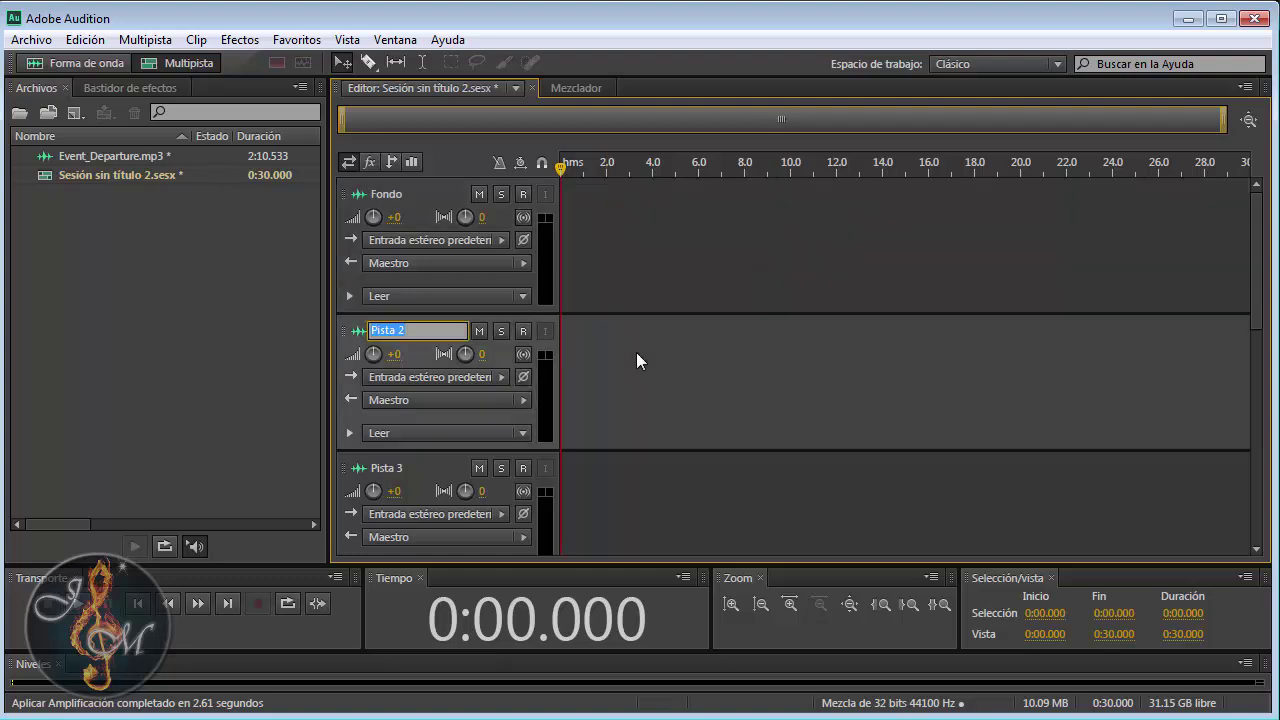
{"action": "type", "text": "Voz"}
{"action": "key", "text": "Return"}
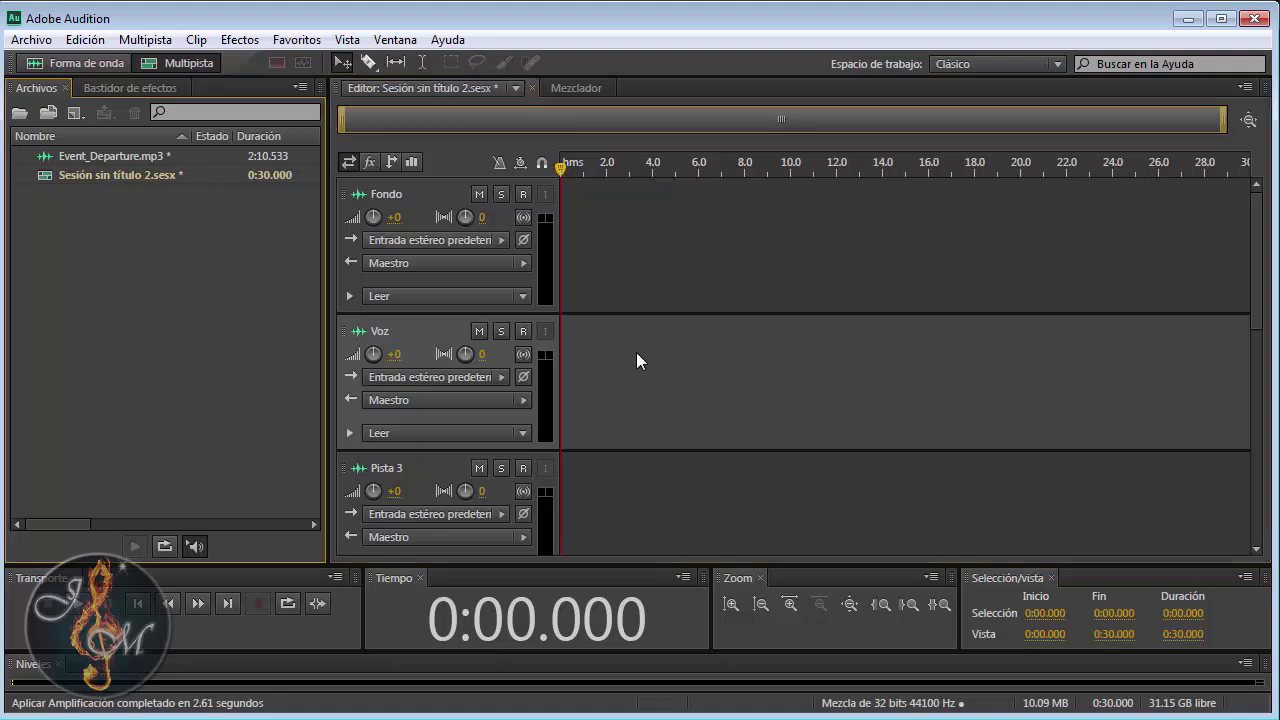
Preview Event_Departure.mp3 from the file list and stop its playback.
{"action": "key", "text": "Down"}
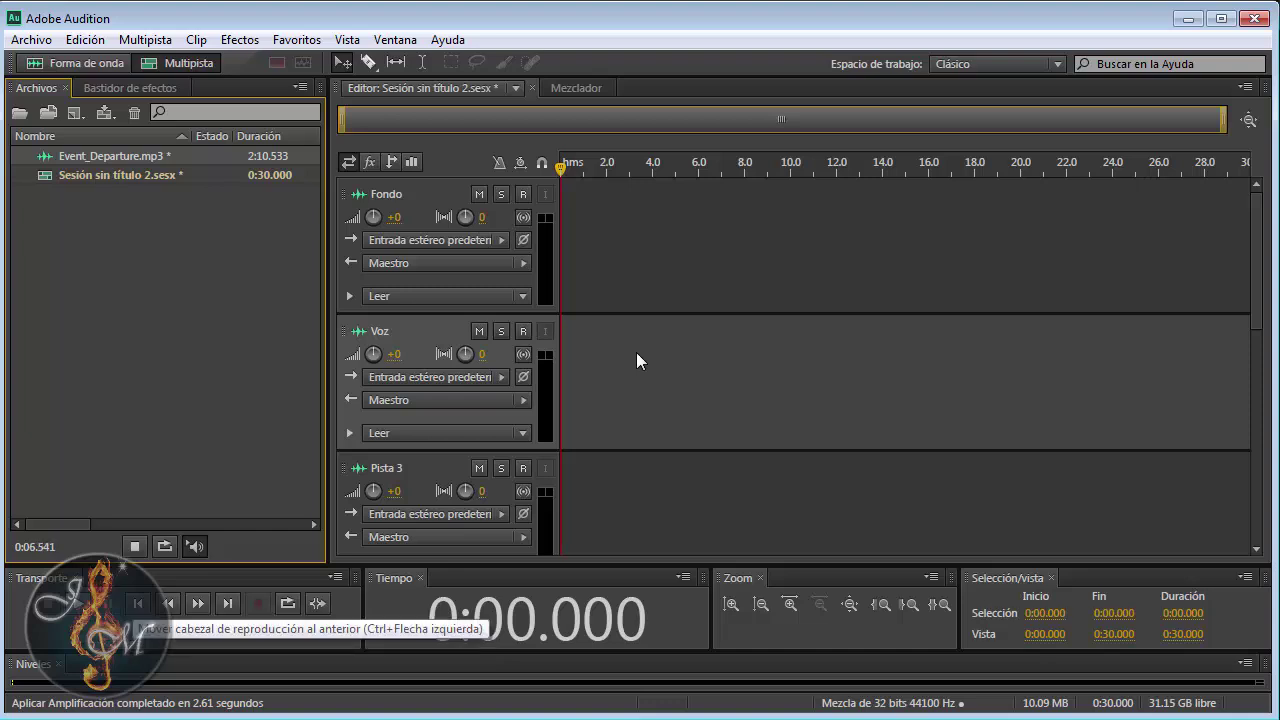
{"action": "key", "text": "space"}
{"action": "key", "text": "space"}
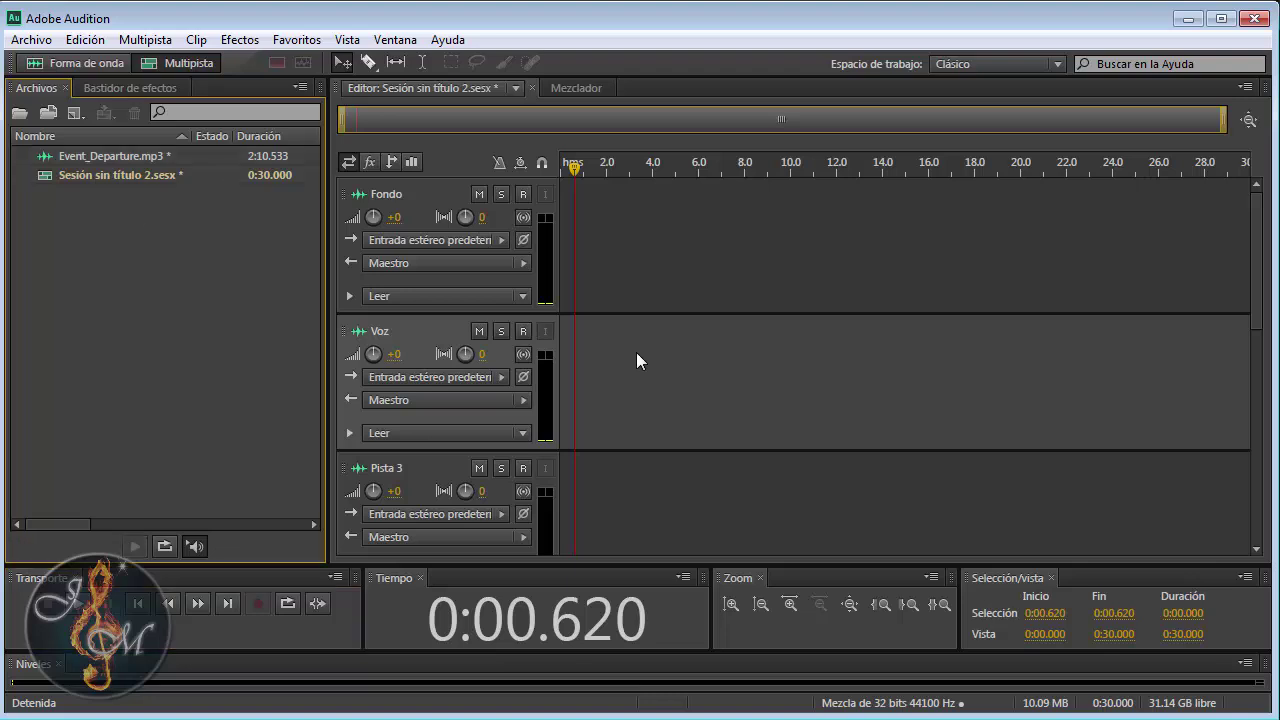
{"action": "key", "text": "Down"}
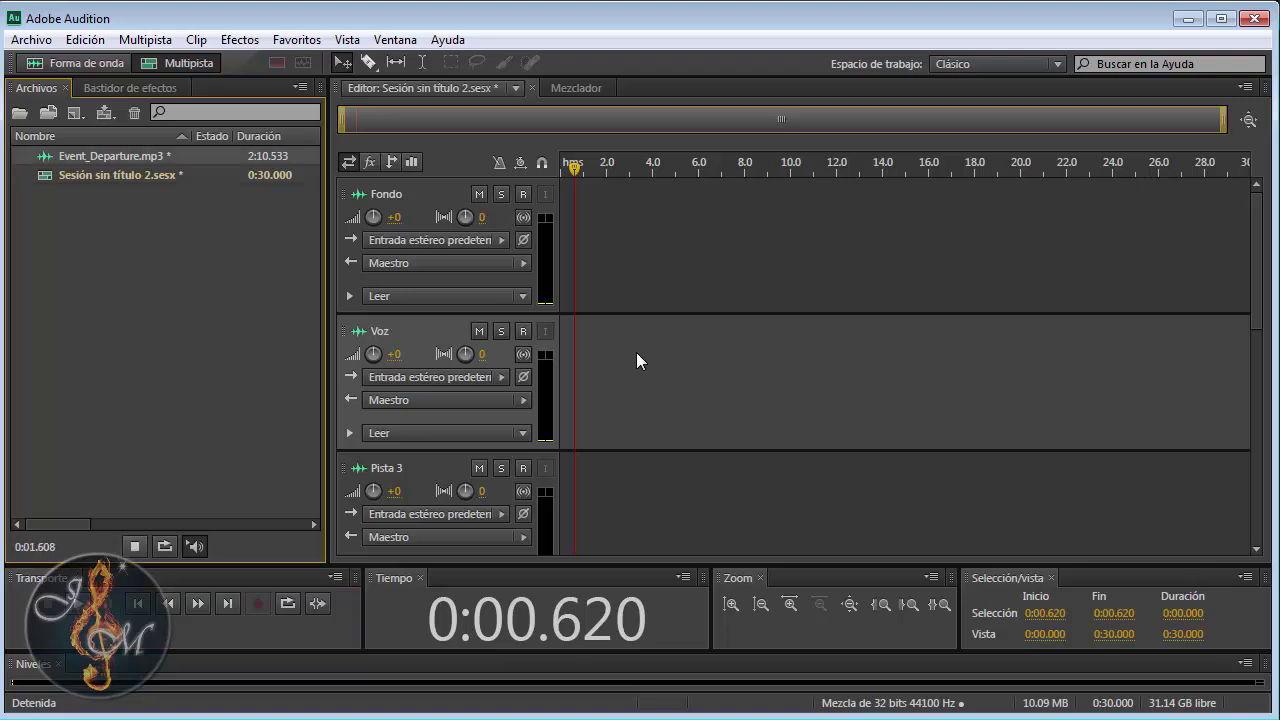
{"action": "key", "text": "space"}
Place Event_Departure.mp3 on the Fondo track with the clip starting at the beginning of the timeline.
{"action": "left_click_drag", "start_coordinate": [100, 156], "coordinate": [605, 216]}
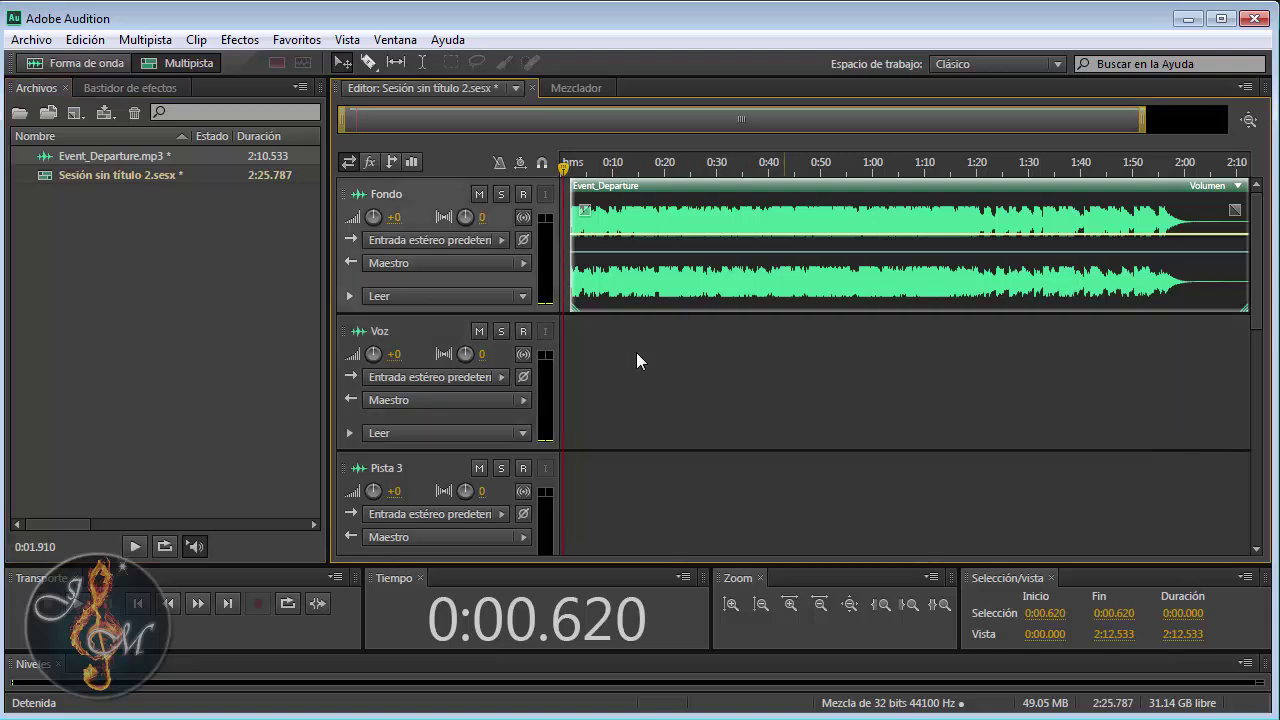
{"action": "key", "text": "ctrl+z"}
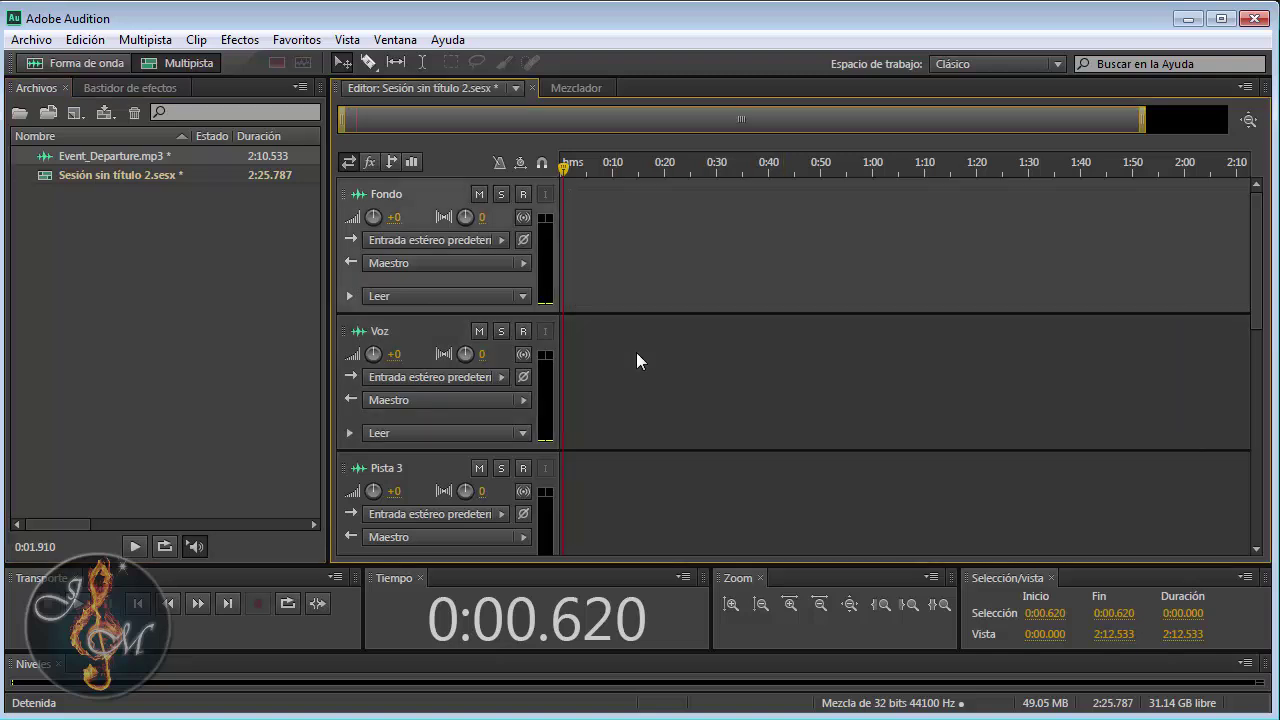
{"action": "left_click_drag", "start_coordinate": [105, 156], "coordinate": [624, 229]}
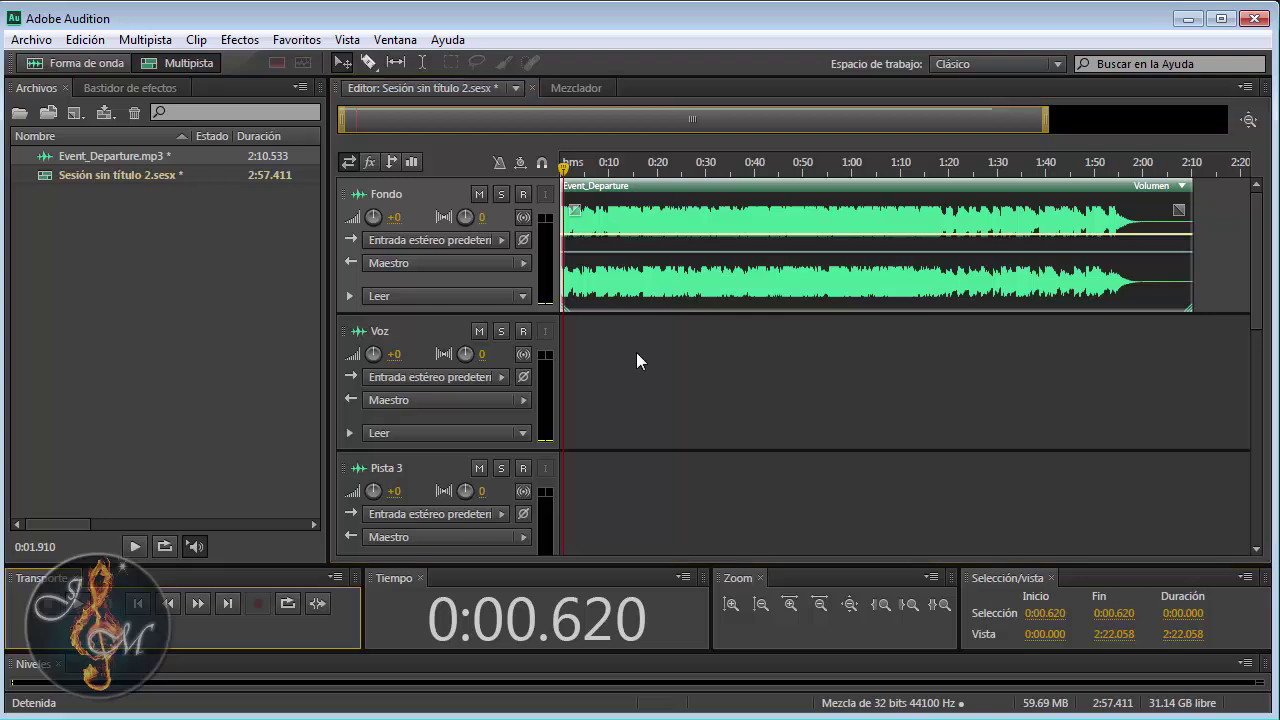
Lower the Fondo track's volume to -7.2 while checking the level through playback.
{"action": "key", "text": "space"}
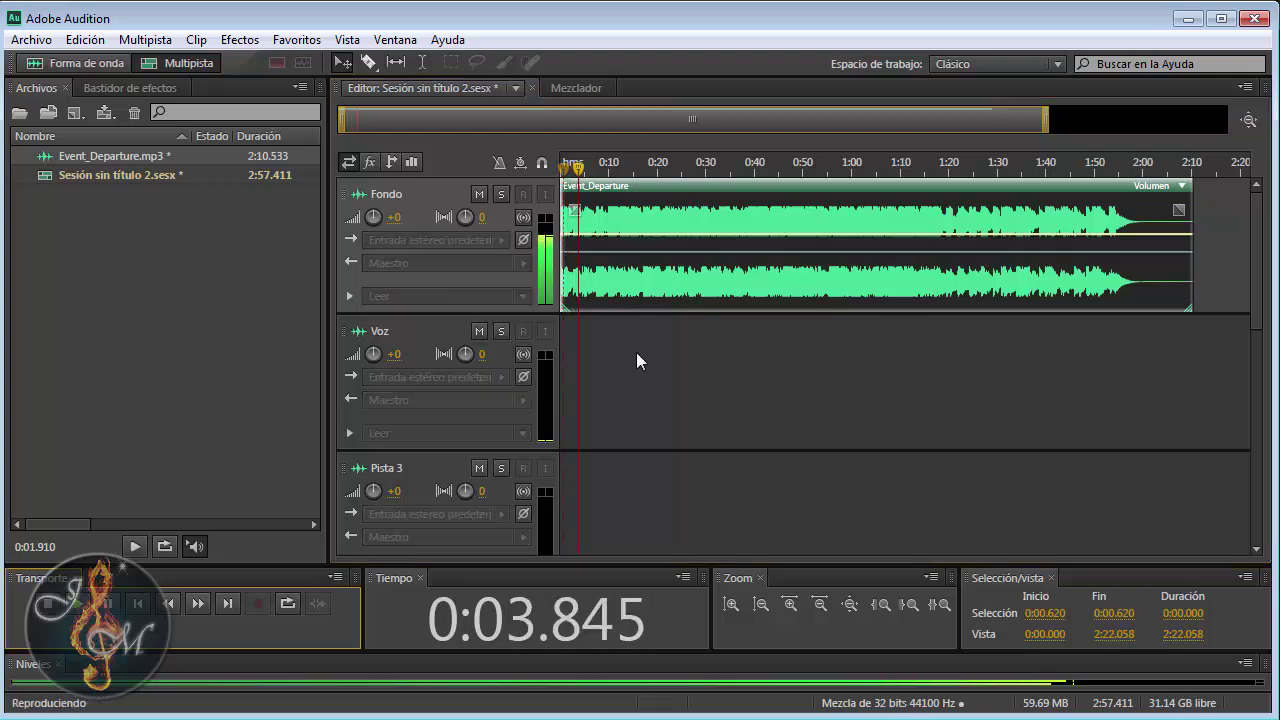
{"action": "key", "text": "space"}
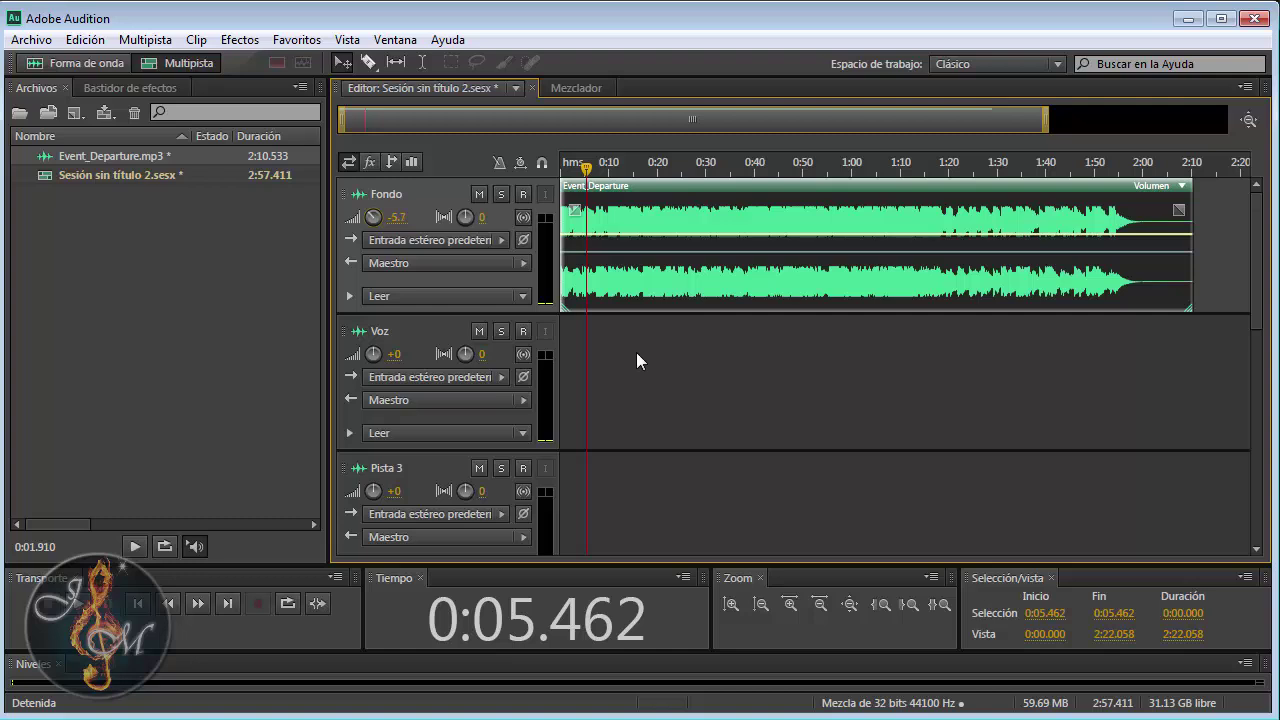
{"action": "key", "text": "space"}
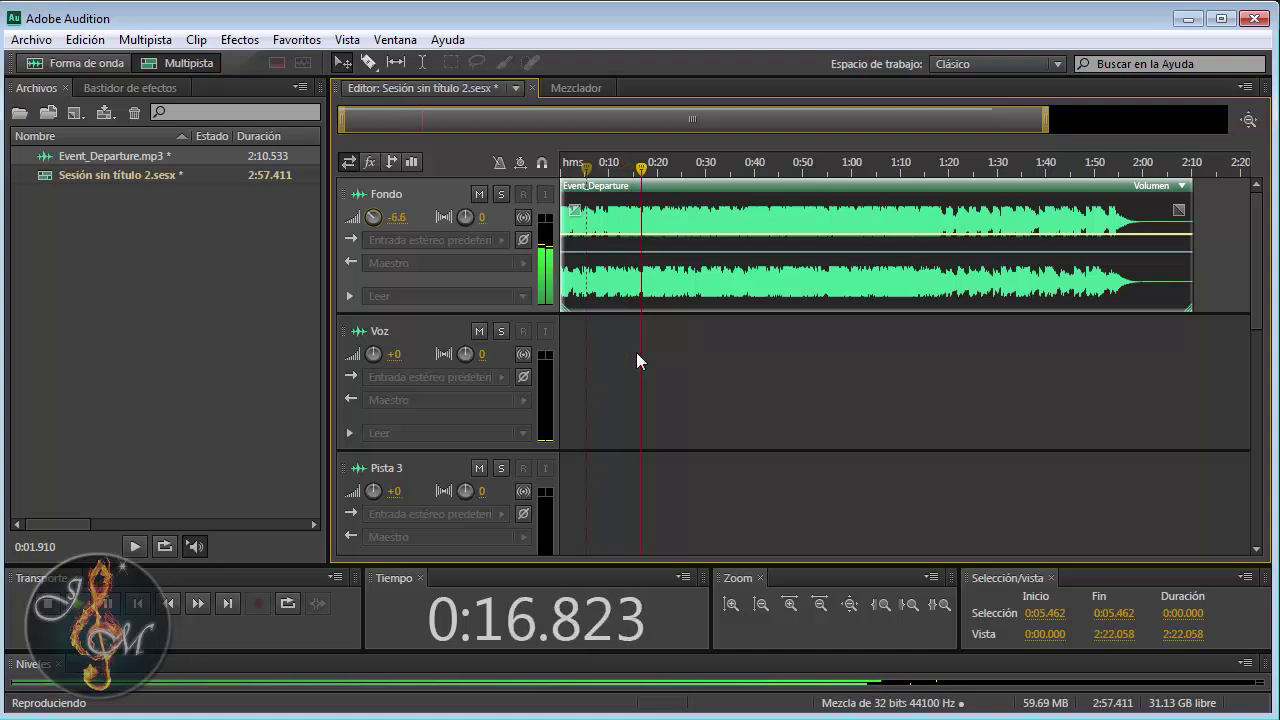
{"action": "key", "text": "space"}
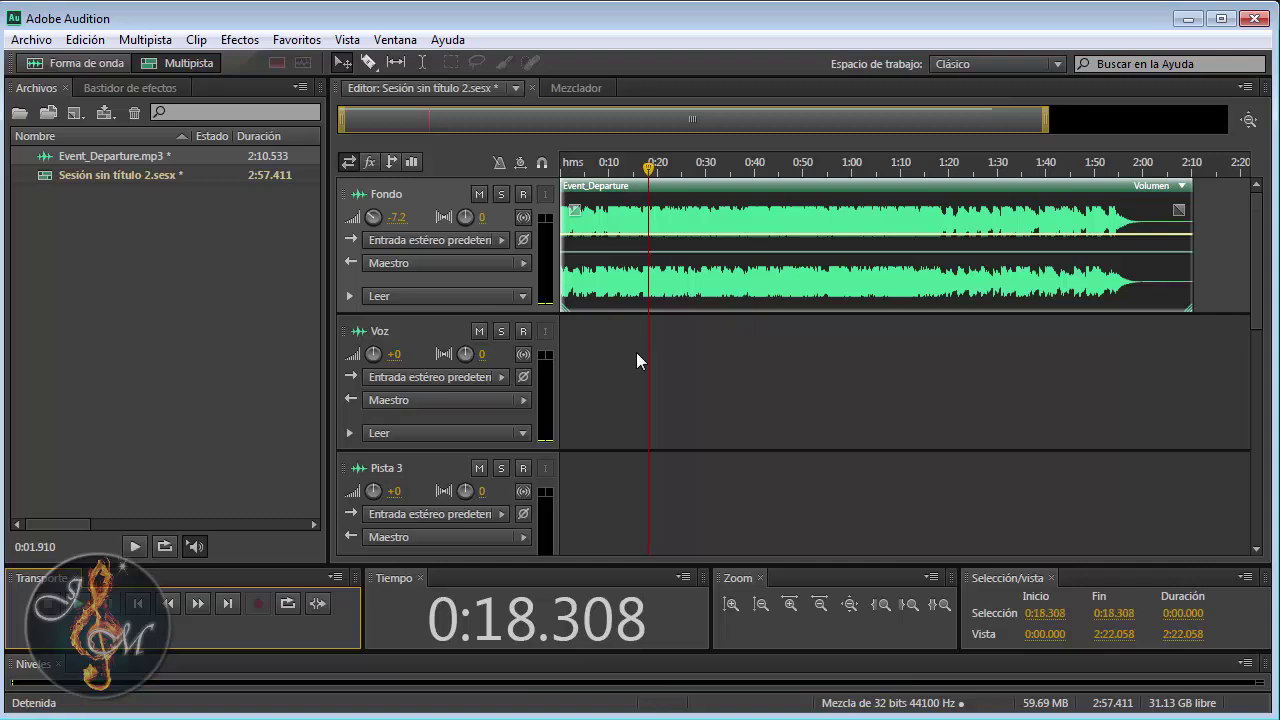
{"action": "key", "text": "space"}
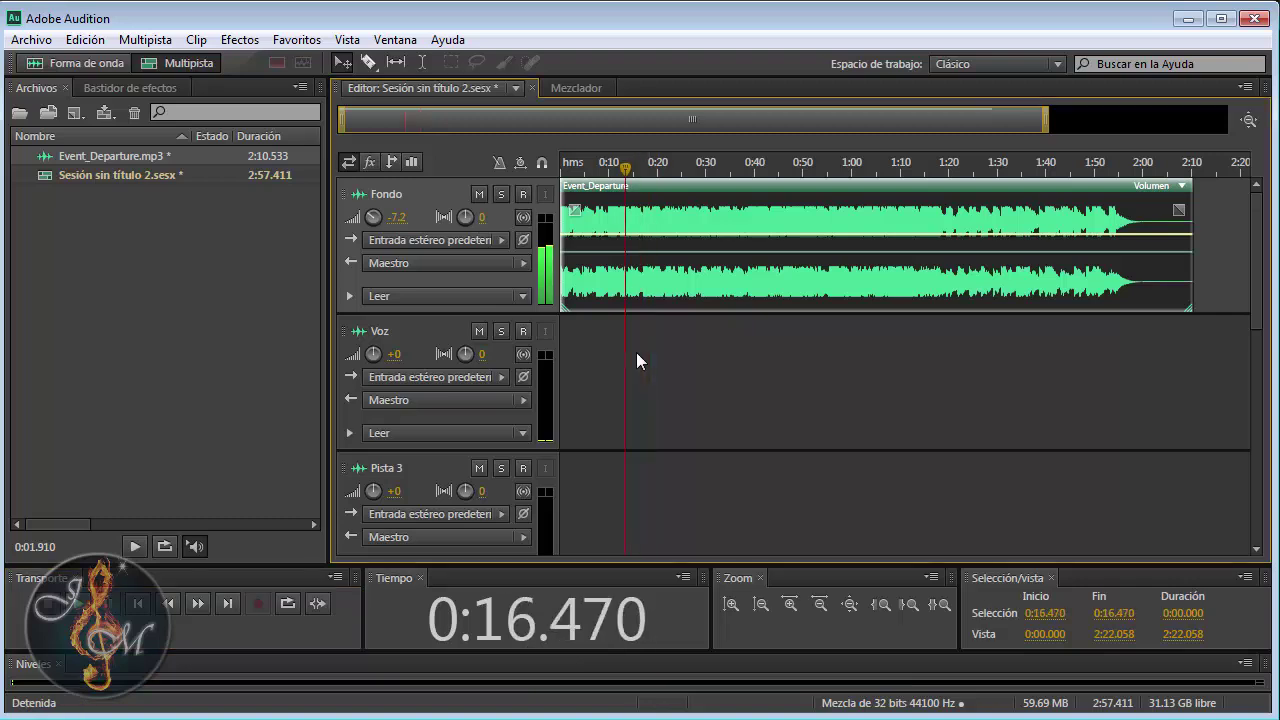
Return the playhead to the session start and arm the Voz, Fondo and Pista 3 tracks for recording.
{"action": "key", "text": "Home"}
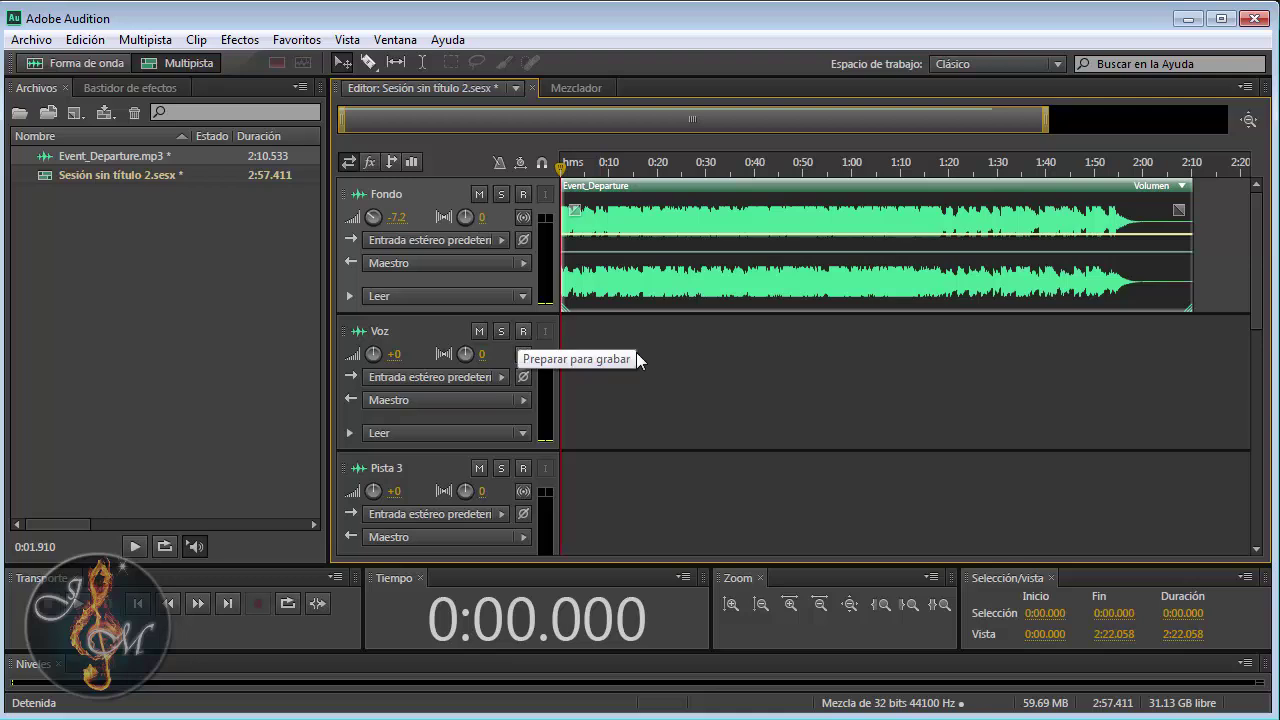
{"action": "left_click", "coordinate": [523, 331]}
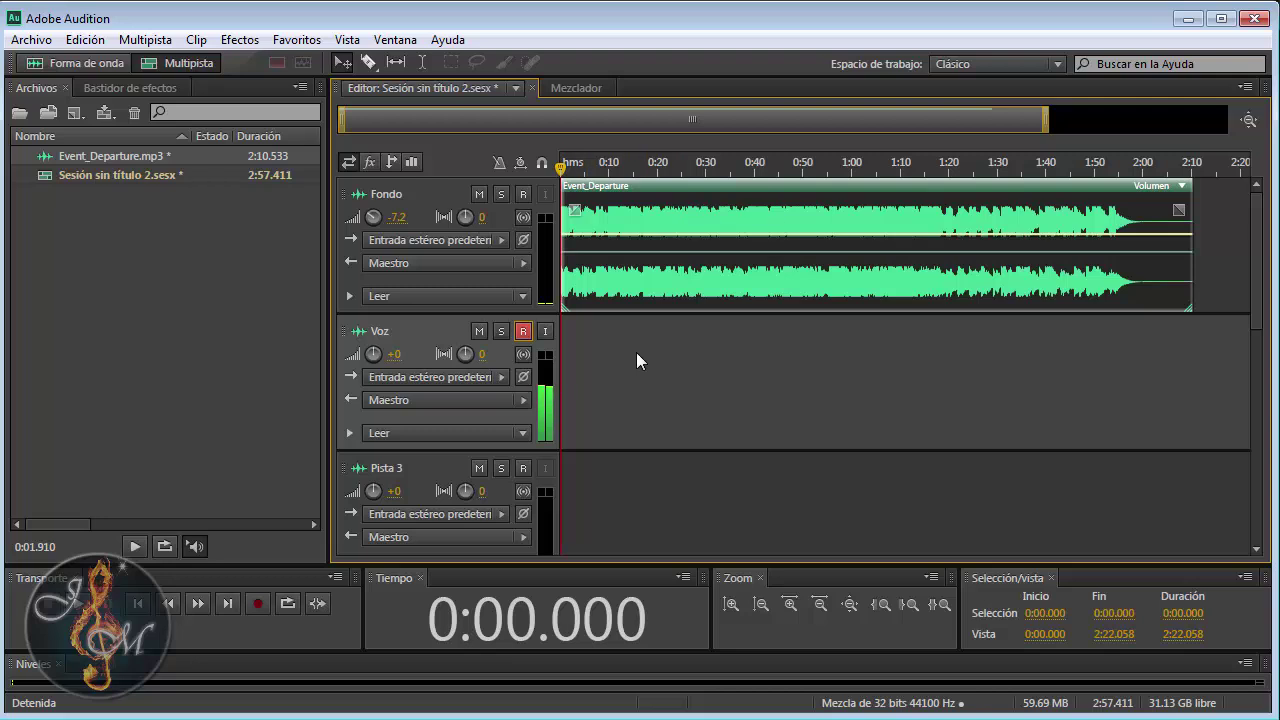
{"action": "left_click", "coordinate": [523, 331]}
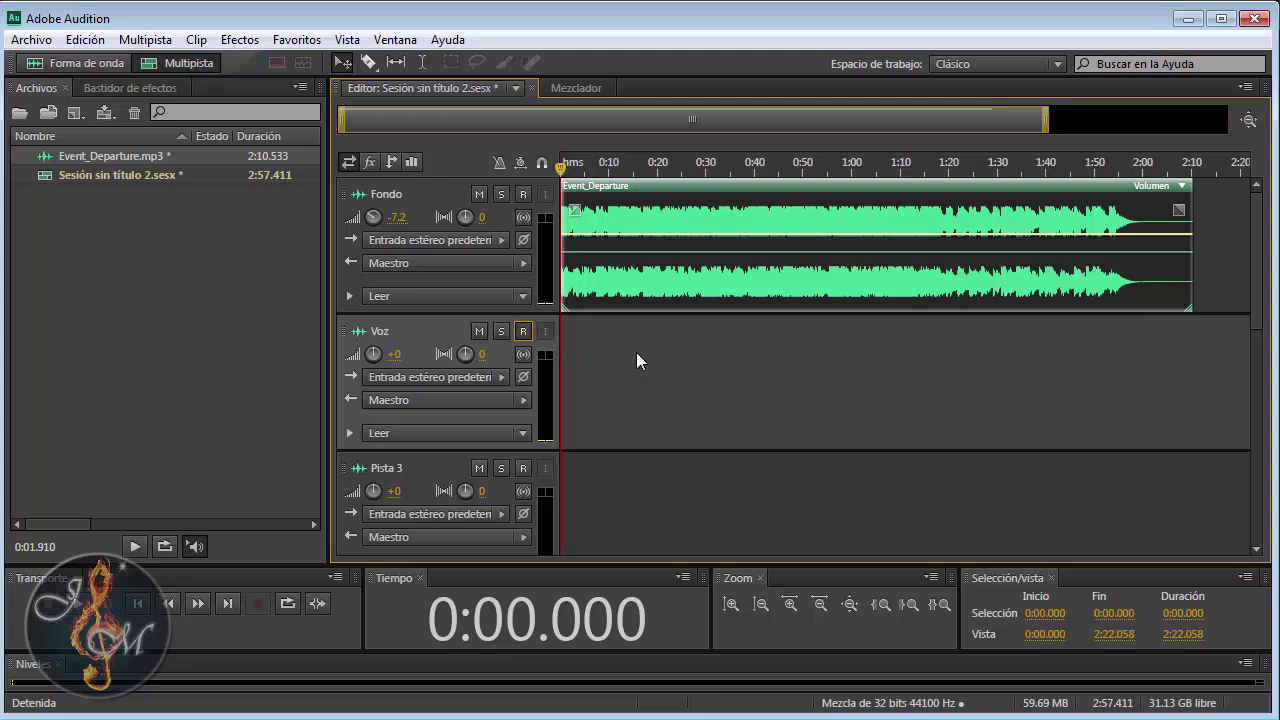
{"action": "left_click", "coordinate": [523, 331]}
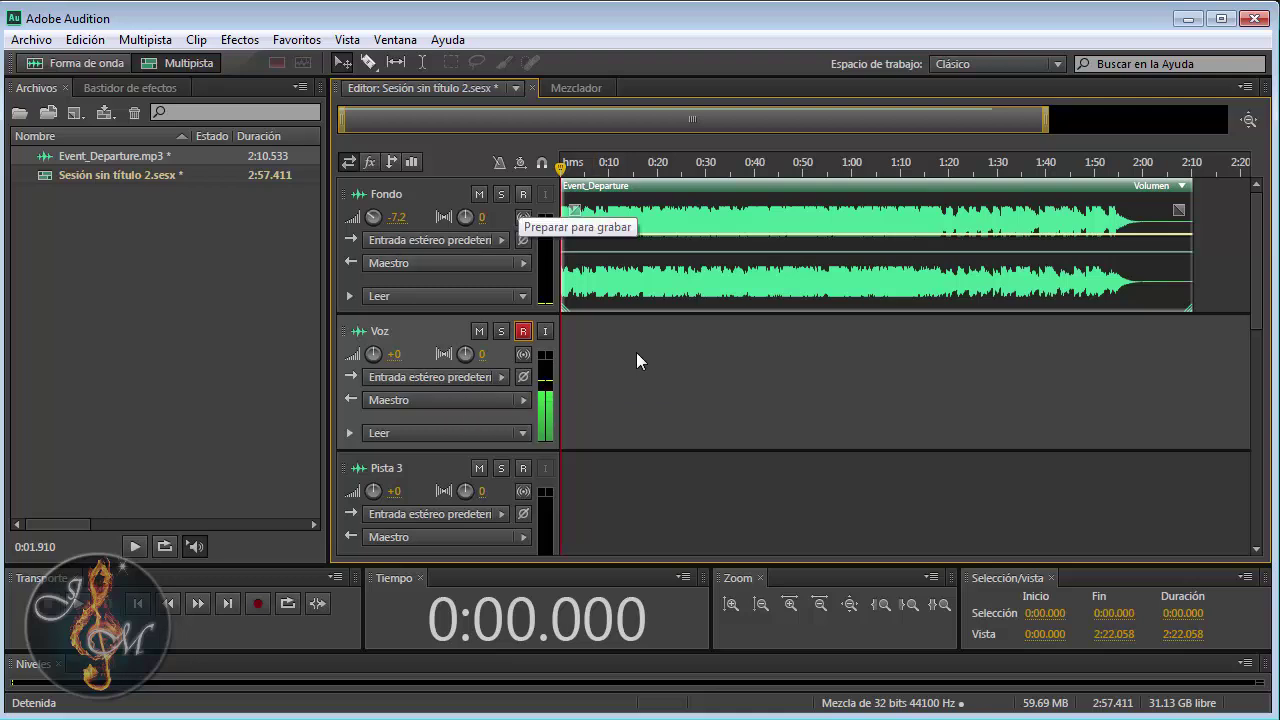
{"action": "left_click", "coordinate": [523, 194]}
{"action": "left_click", "coordinate": [523, 468]}
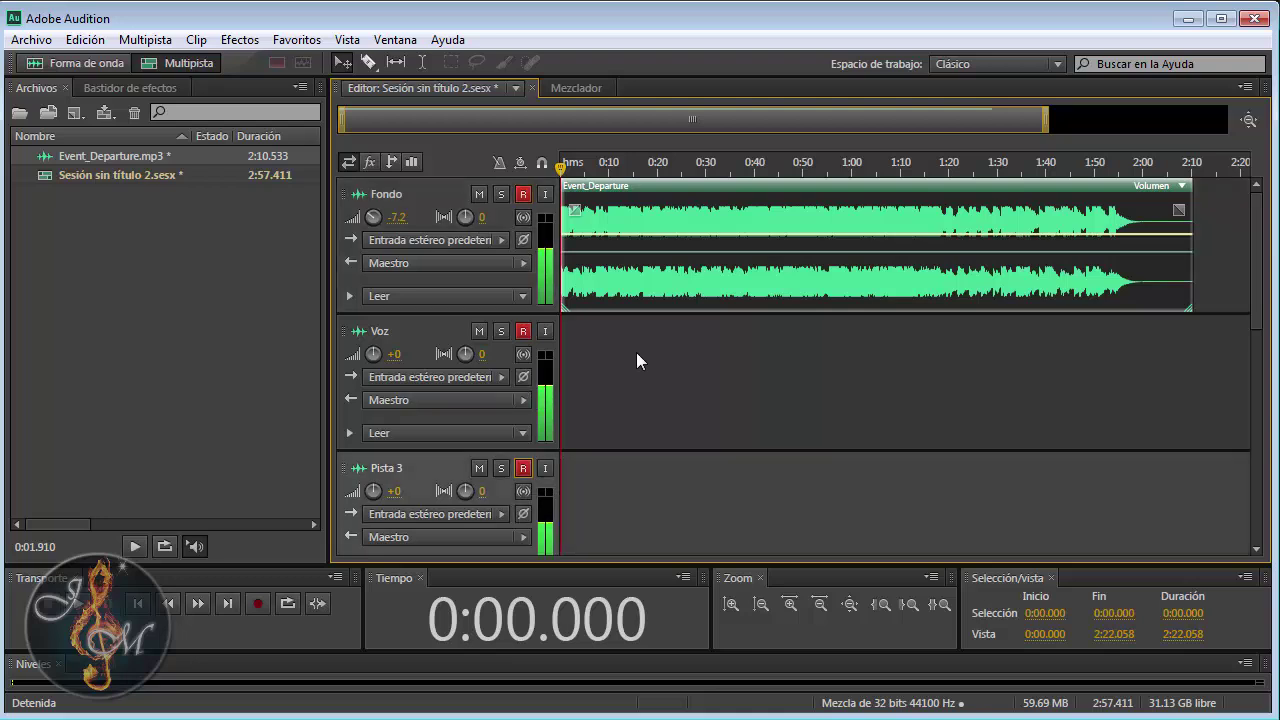